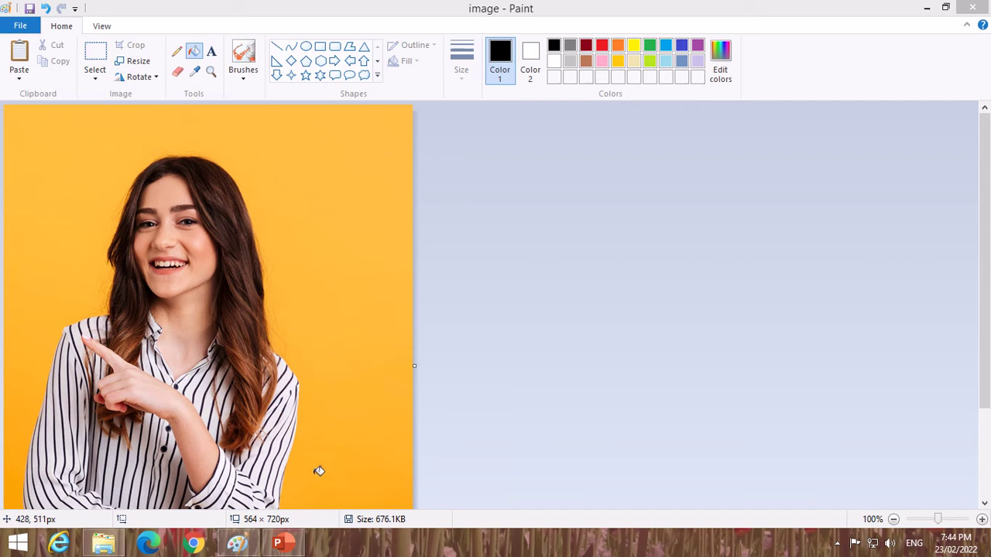
Paint the open orange background in the upper right of the photo white with the Pencil tool, keeping clear of the woman
mouse_move(986, 208)
mouse_down()
mouse_move(986, 273)
mouse_move(987, 208)
mouse_up()
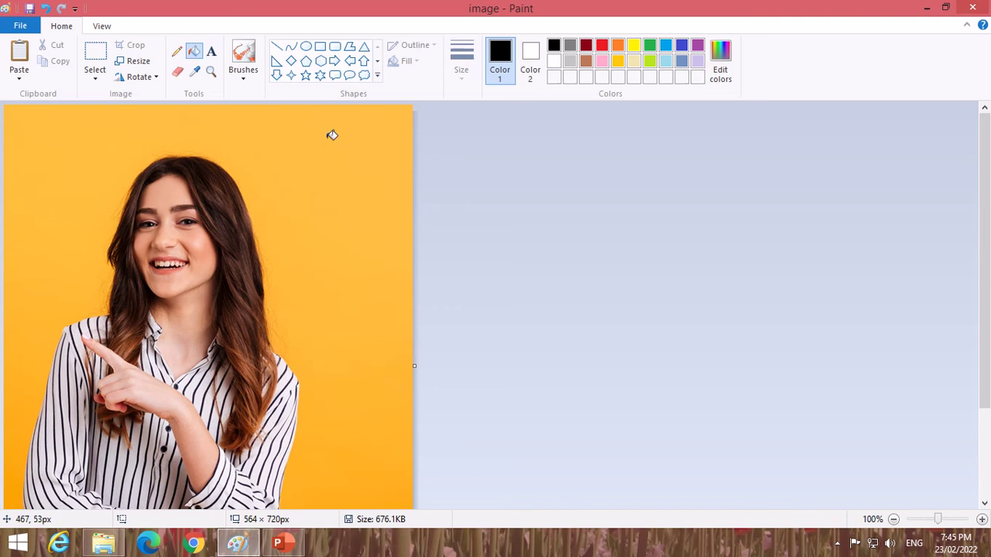
click(179, 72)
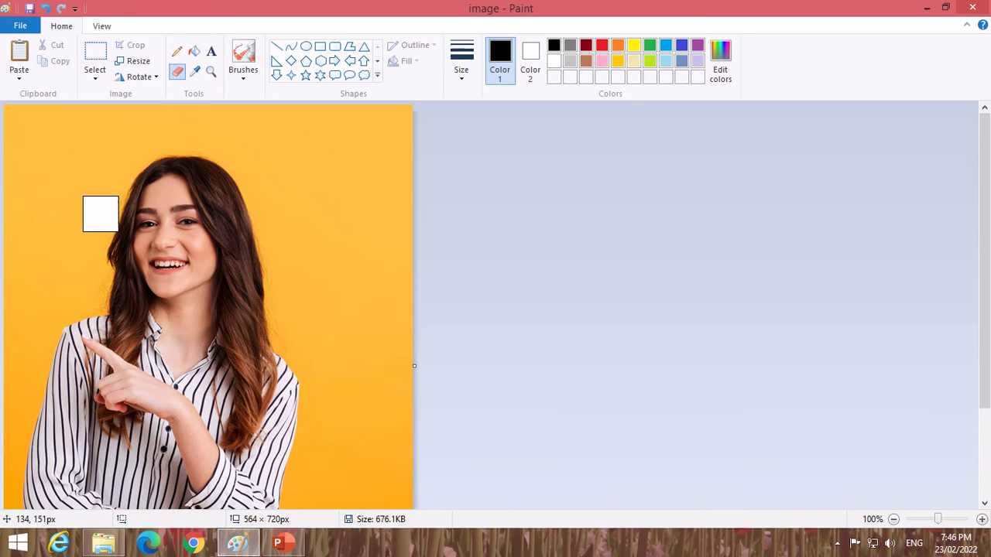
click(177, 53)
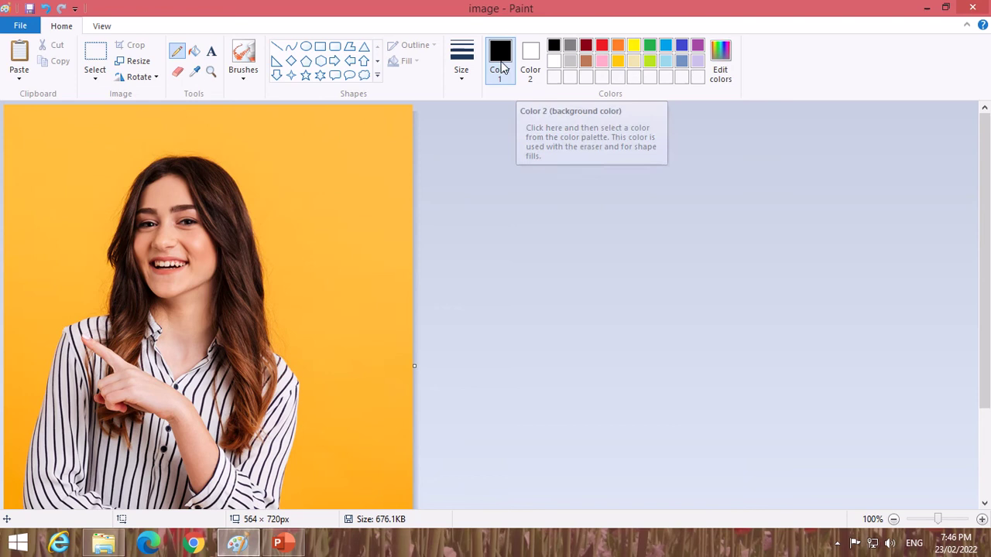
click(554, 62)
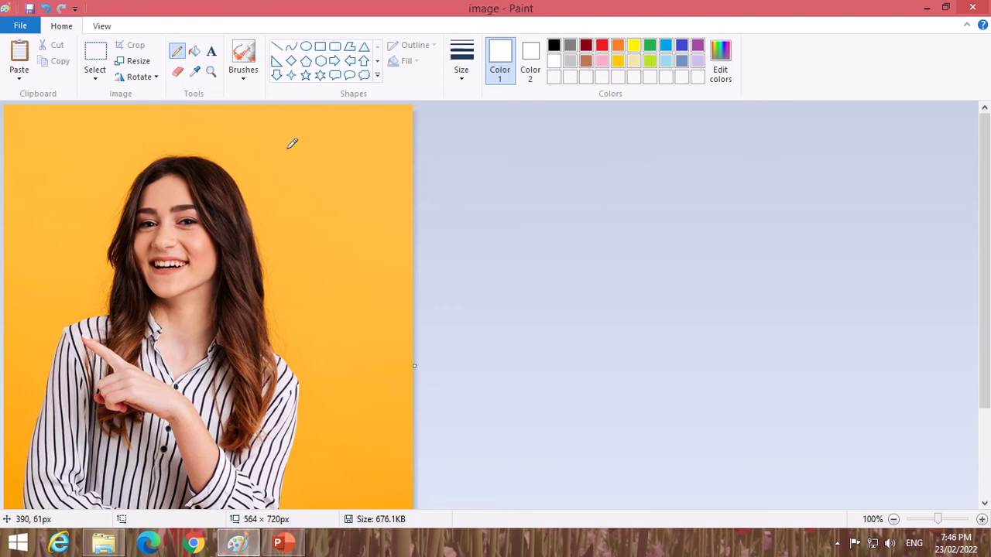
click(290, 140)
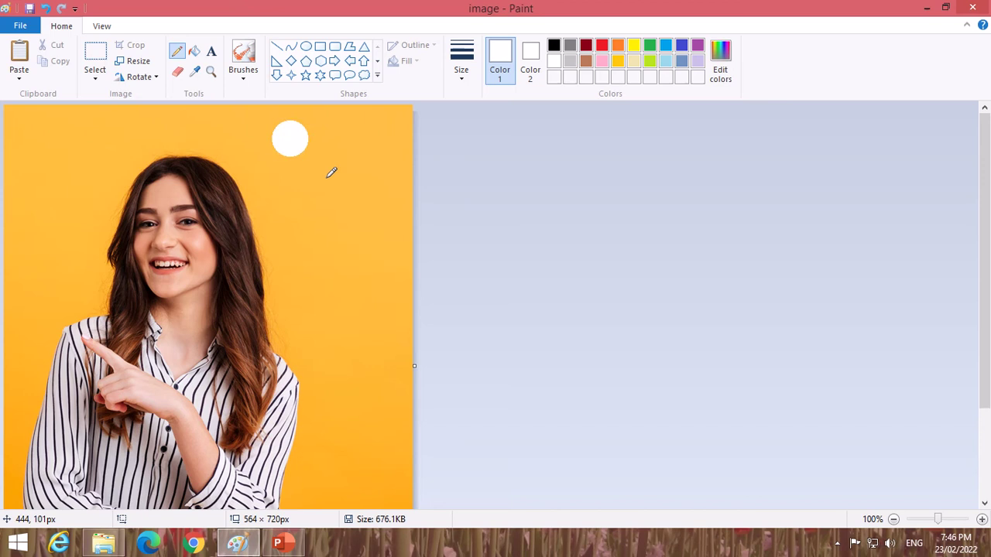
drag(325, 178, 343, 203)
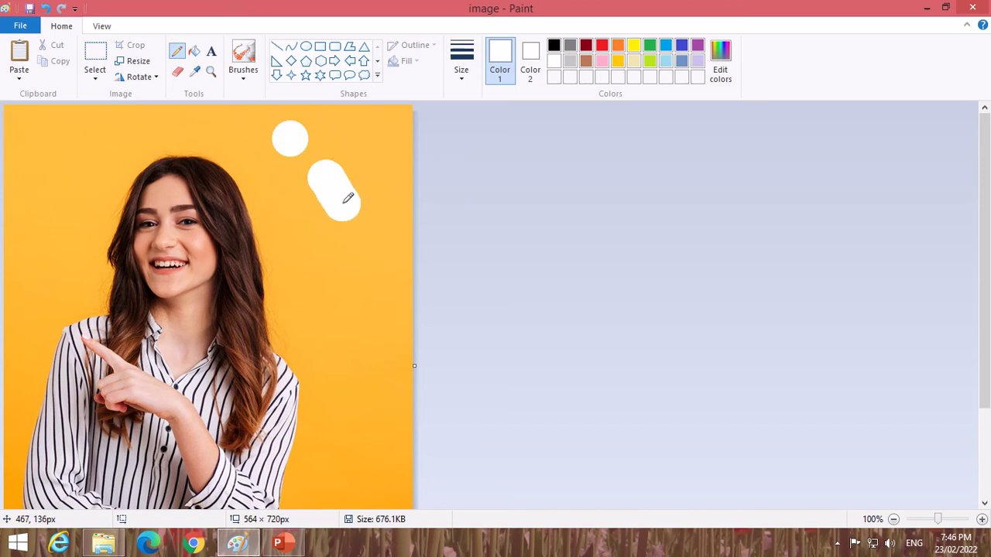
mouse_move(348, 198)
mouse_down()
mouse_move(383, 254)
mouse_move(403, 317)
mouse_move(374, 160)
mouse_move(389, 169)
mouse_up()
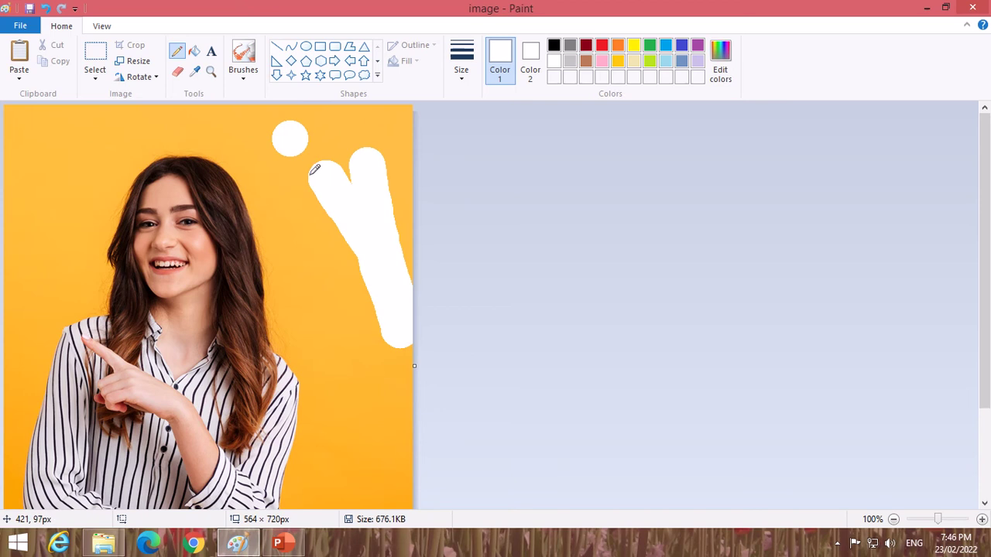
mouse_move(312, 170)
mouse_down()
mouse_move(313, 222)
mouse_move(271, 163)
mouse_move(272, 120)
mouse_move(414, 115)
mouse_move(311, 116)
mouse_move(338, 150)
mouse_move(306, 173)
mouse_move(341, 127)
mouse_move(359, 172)
mouse_move(387, 136)
mouse_move(403, 153)
mouse_move(403, 141)
mouse_move(404, 312)
mouse_move(384, 484)
mouse_move(402, 429)
mouse_move(359, 384)
mouse_move(354, 390)
mouse_move(353, 366)
mouse_up()
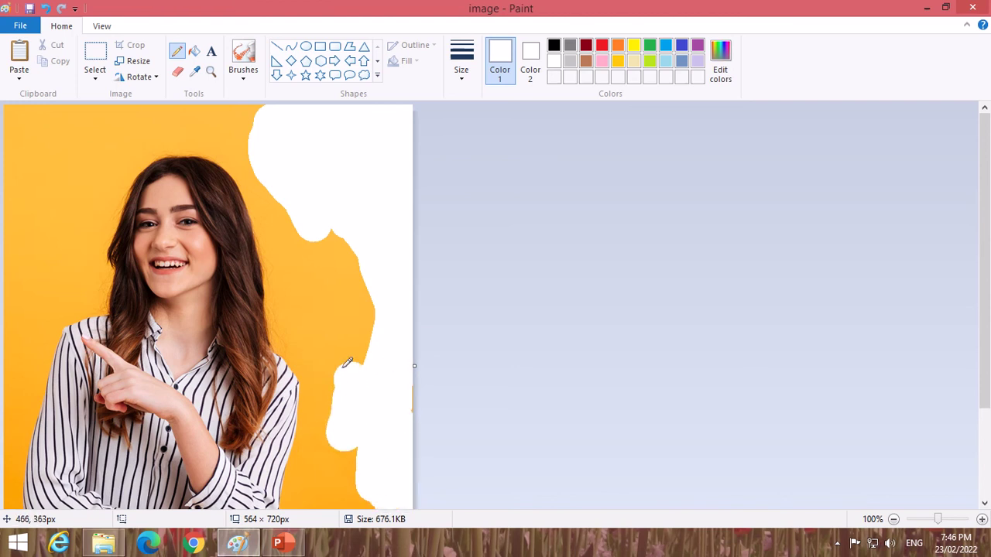
Paint the background white closely along the woman's hair, shoulder and sleeve on the right side of the photo
drag(250, 129, 249, 110)
mouse_move(206, 142)
mouse_down()
mouse_move(263, 197)
mouse_move(254, 181)
mouse_move(269, 217)
mouse_move(283, 328)
mouse_up()
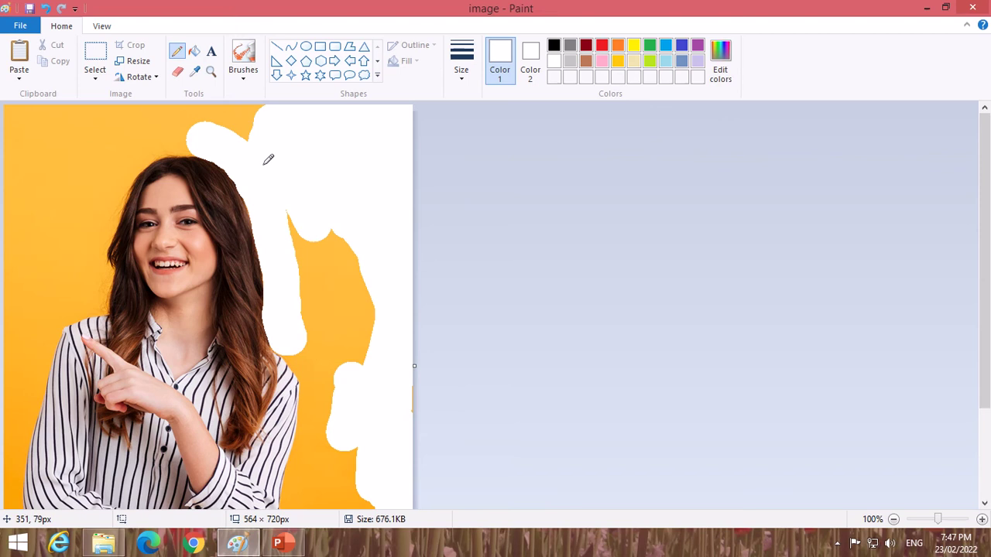
mouse_move(283, 203)
mouse_down()
mouse_move(305, 230)
mouse_move(311, 278)
mouse_move(326, 250)
mouse_move(346, 291)
mouse_move(343, 275)
mouse_move(363, 334)
mouse_move(343, 325)
mouse_move(334, 358)
mouse_move(286, 317)
mouse_move(320, 389)
mouse_move(303, 484)
mouse_up()
Paint the remaining orange background white in the lower right of the photo, following the elbow and shirt hem
scroll(327, 408, down, 3)
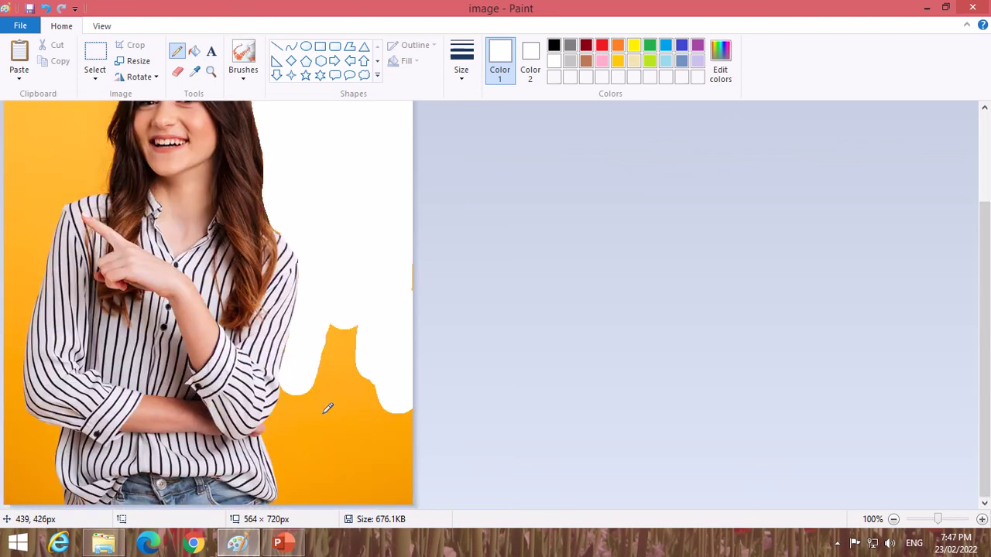
mouse_move(351, 324)
mouse_down()
mouse_move(358, 429)
mouse_move(400, 475)
mouse_move(396, 484)
mouse_move(389, 397)
mouse_move(370, 400)
mouse_move(334, 333)
mouse_move(322, 400)
mouse_move(309, 329)
mouse_up()
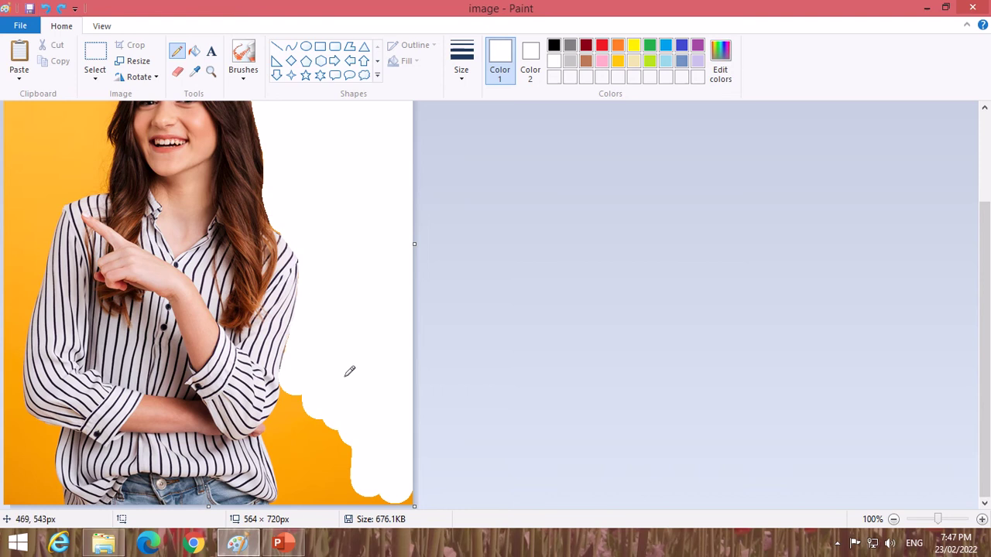
mouse_move(330, 376)
mouse_down()
mouse_move(297, 380)
mouse_move(288, 422)
mouse_move(283, 426)
mouse_up()
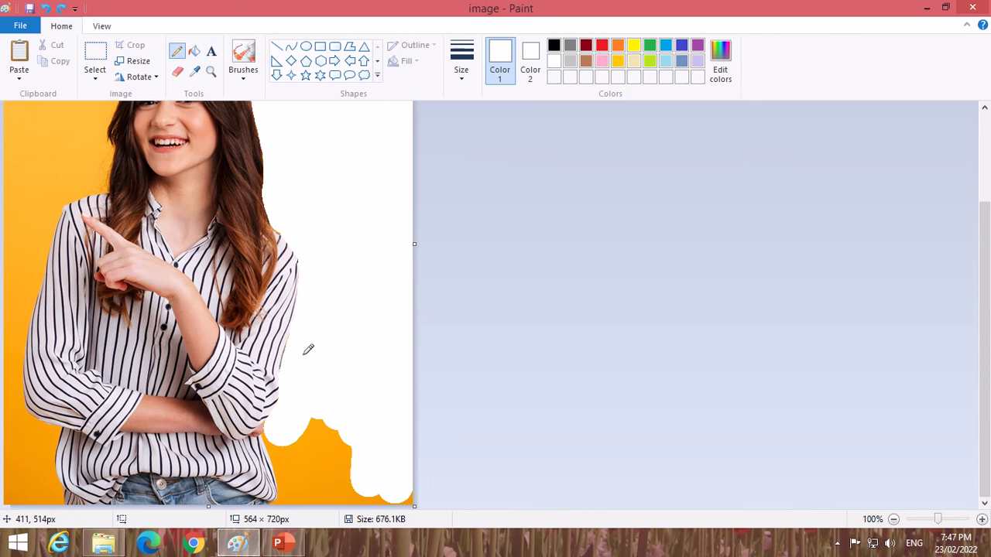
mouse_move(302, 363)
mouse_down()
mouse_move(309, 462)
mouse_move(328, 419)
mouse_move(341, 496)
mouse_move(406, 496)
mouse_up()
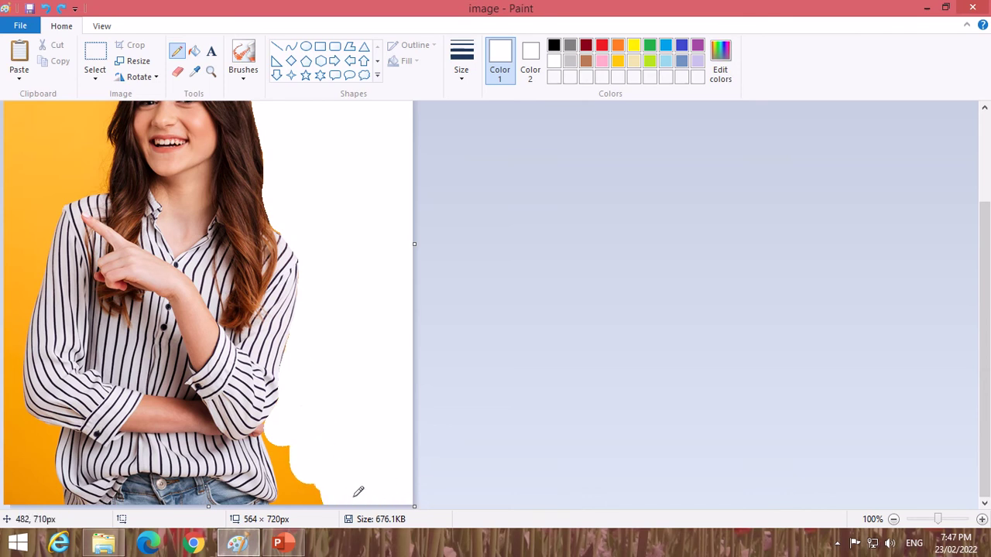
mouse_move(303, 446)
mouse_down()
mouse_move(289, 445)
mouse_move(299, 516)
mouse_move(290, 513)
mouse_move(294, 498)
mouse_move(293, 511)
mouse_move(325, 491)
mouse_move(302, 458)
mouse_up()
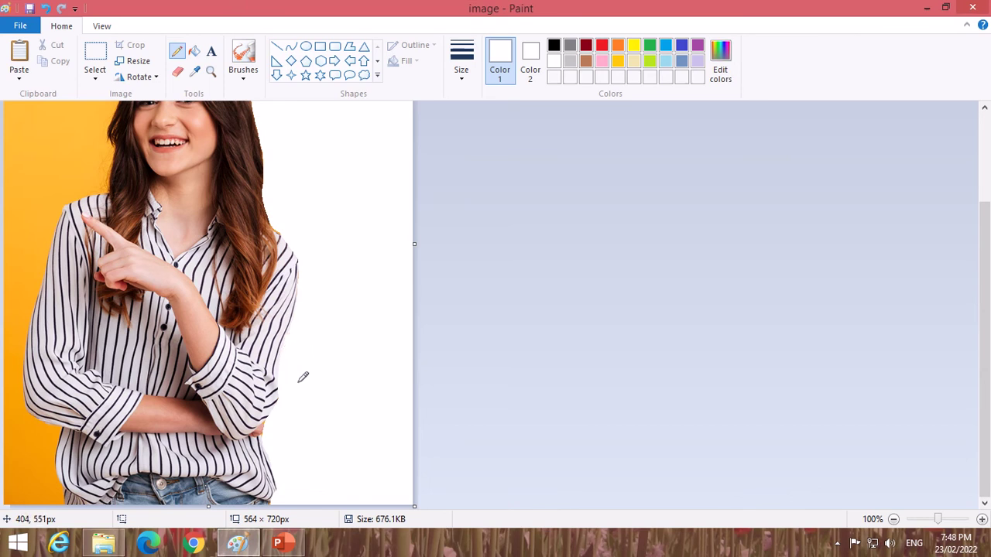
Paint the background white above the woman's head and down the left side of her hair to the shoulder and upper sleeve
scroll(336, 270, up, 3)
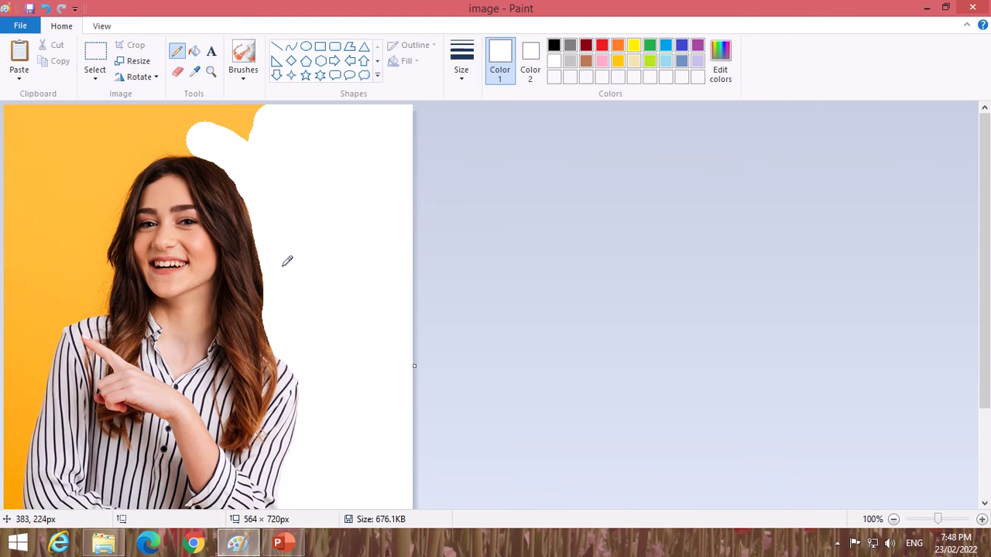
mouse_move(268, 131)
mouse_down()
mouse_move(217, 89)
mouse_move(245, 106)
mouse_move(252, 119)
mouse_move(243, 130)
mouse_move(197, 100)
mouse_move(45, 102)
mouse_move(12, 140)
mouse_move(17, 113)
mouse_move(81, 108)
mouse_move(140, 119)
mouse_move(127, 121)
mouse_move(199, 119)
mouse_move(161, 136)
mouse_move(193, 134)
mouse_up()
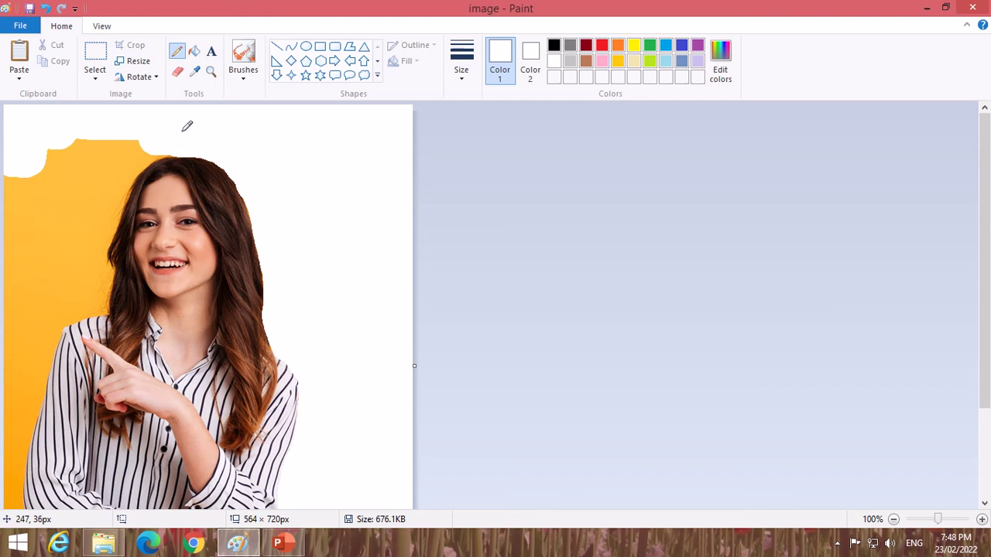
mouse_move(175, 129)
mouse_down()
mouse_move(174, 137)
mouse_move(133, 155)
mouse_move(110, 193)
mouse_move(123, 150)
mouse_move(76, 176)
mouse_move(79, 155)
mouse_move(63, 153)
mouse_move(8, 191)
mouse_move(43, 207)
mouse_move(56, 177)
mouse_move(42, 214)
mouse_move(74, 193)
mouse_move(63, 224)
mouse_move(87, 210)
mouse_move(94, 220)
mouse_move(102, 211)
mouse_move(100, 222)
mouse_move(107, 204)
mouse_move(89, 251)
mouse_move(96, 276)
mouse_move(102, 235)
mouse_up()
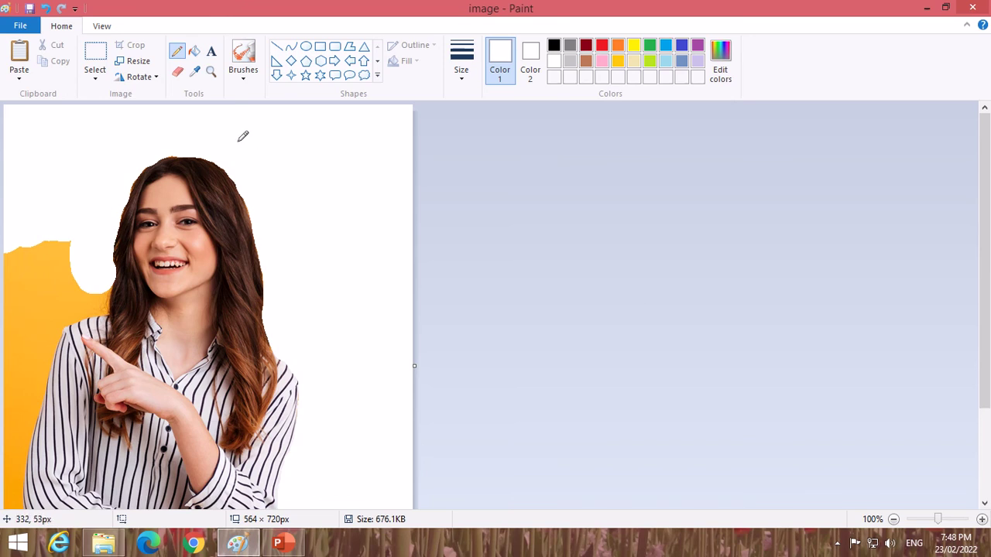
mouse_move(81, 239)
mouse_down()
mouse_move(44, 286)
mouse_move(27, 276)
mouse_move(15, 242)
mouse_move(27, 240)
mouse_move(14, 341)
mouse_move(24, 334)
mouse_move(6, 404)
mouse_move(20, 356)
mouse_move(17, 385)
mouse_move(30, 354)
mouse_move(28, 384)
mouse_move(55, 307)
mouse_move(86, 284)
mouse_move(93, 296)
mouse_move(99, 282)
mouse_move(95, 299)
mouse_move(96, 286)
mouse_move(65, 309)
mouse_up()
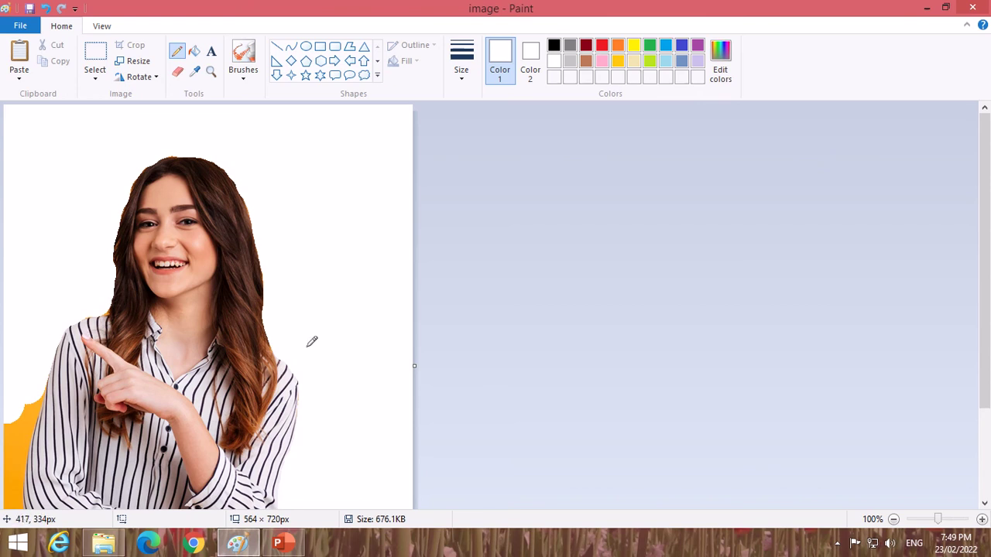
Paint the remaining orange background white along the sleeve and shirt hem in the lower left, undoing the stroke that cuts into the sleeve
scroll(312, 341, down, 3)
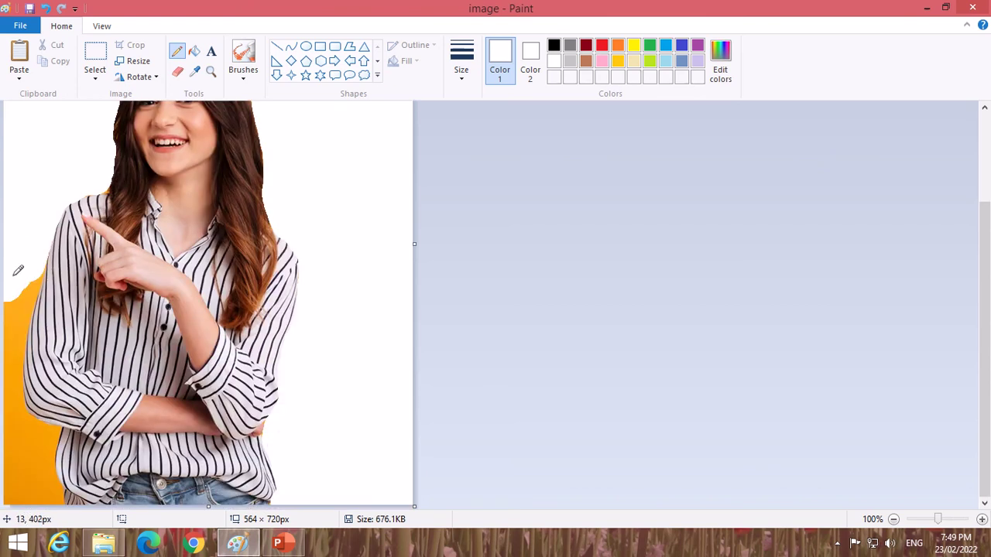
mouse_move(17, 270)
mouse_down()
mouse_move(2, 340)
mouse_move(5, 488)
mouse_up()
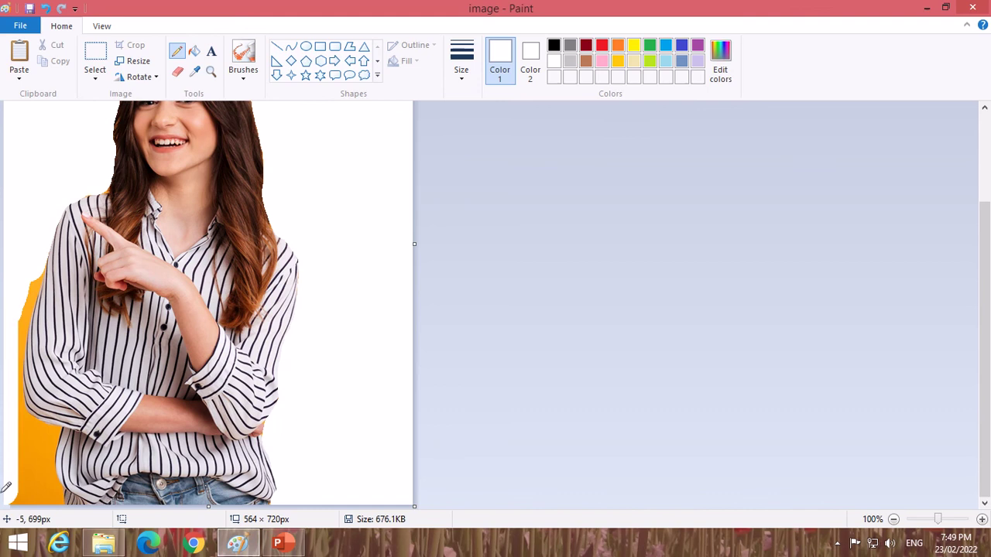
mouse_move(8, 444)
mouse_down()
mouse_move(7, 453)
mouse_move(17, 422)
mouse_move(26, 424)
mouse_move(26, 480)
mouse_move(31, 470)
mouse_move(54, 504)
mouse_move(37, 439)
mouse_up()
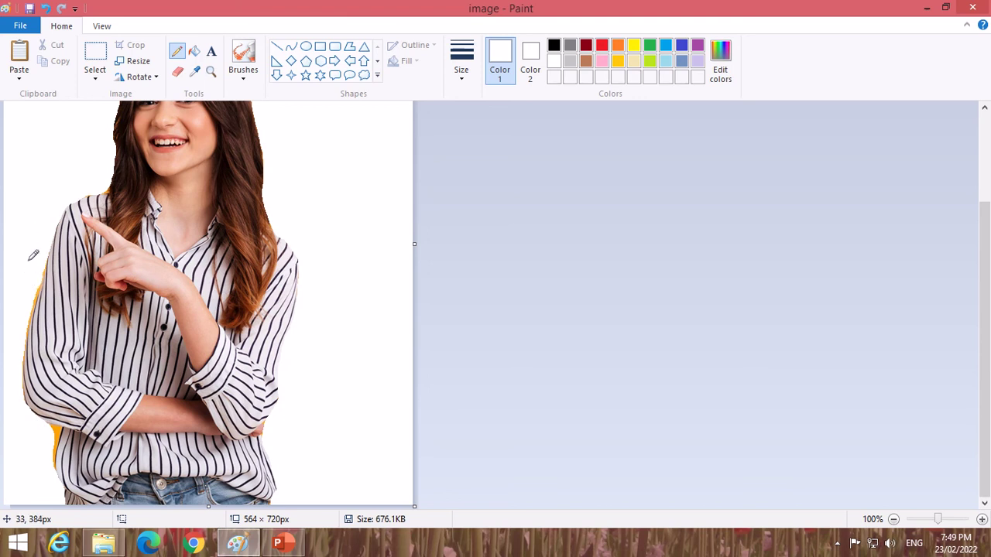
mouse_move(34, 258)
mouse_down()
mouse_move(8, 340)
mouse_move(10, 412)
mouse_move(12, 365)
mouse_up()
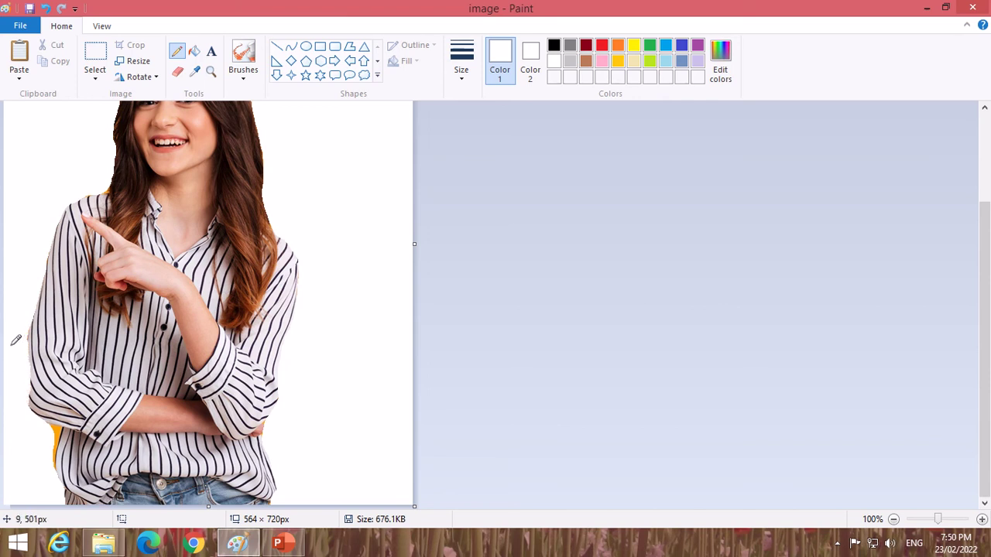
click(44, 8)
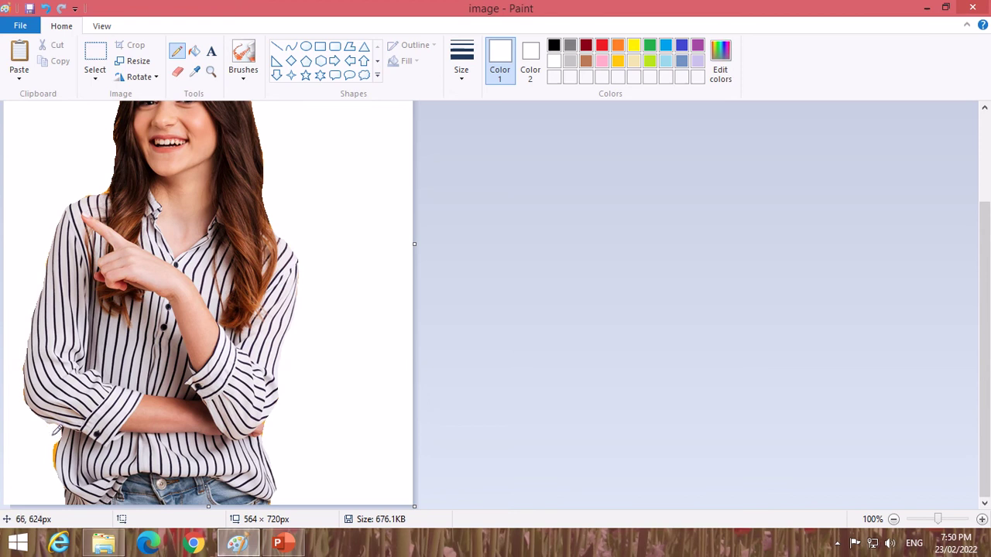
drag(51, 458, 51, 468)
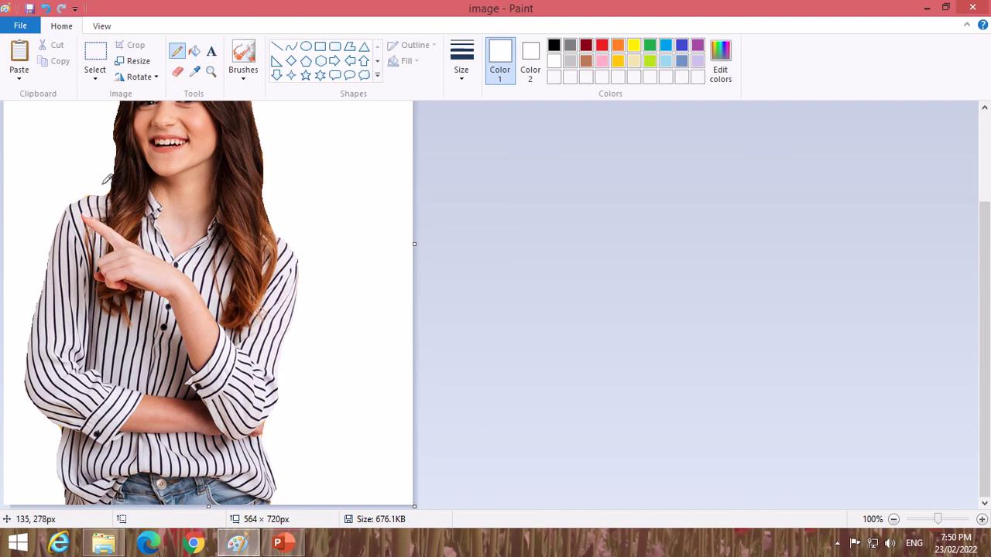
scroll(294, 267, up, 3)
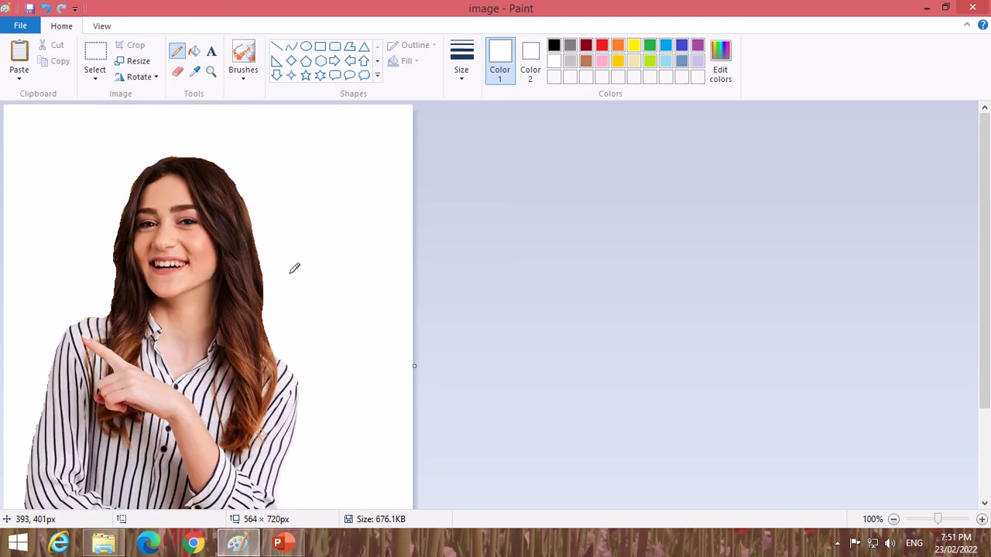
scroll(280, 173, down, 2)
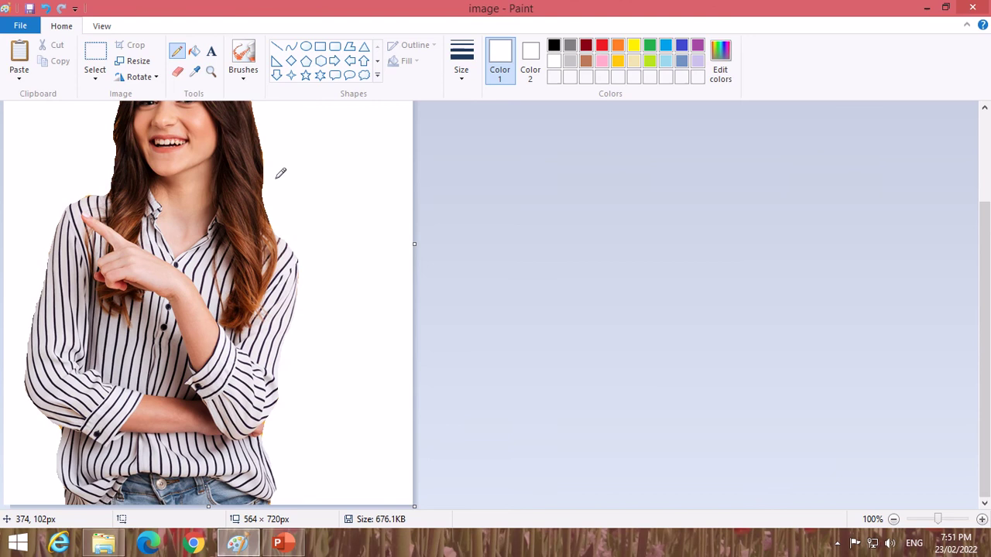
scroll(281, 174, up, 2)
scroll(280, 174, down, 2)
scroll(281, 174, up, 2)
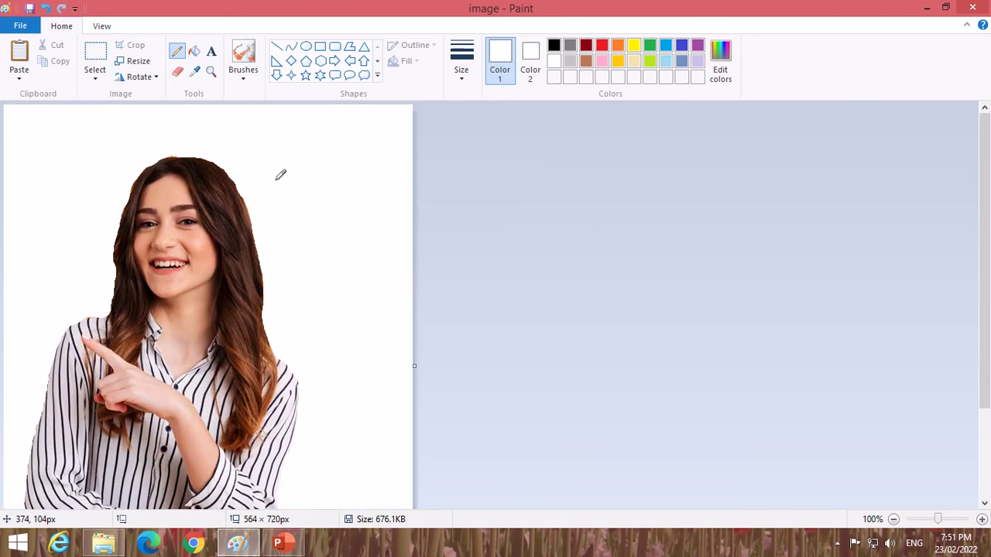
Fill the white background around the woman with turquoise blue
click(194, 51)
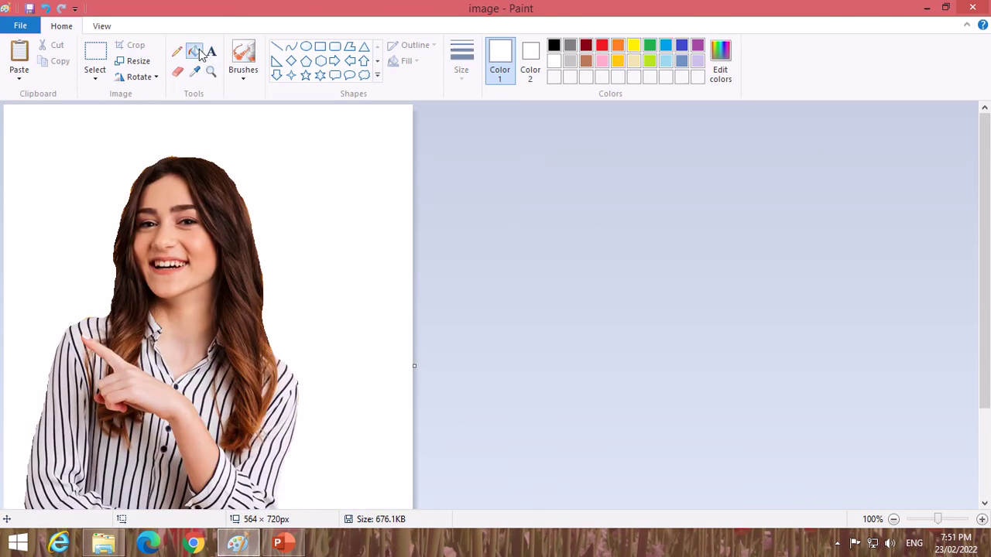
click(665, 46)
click(357, 141)
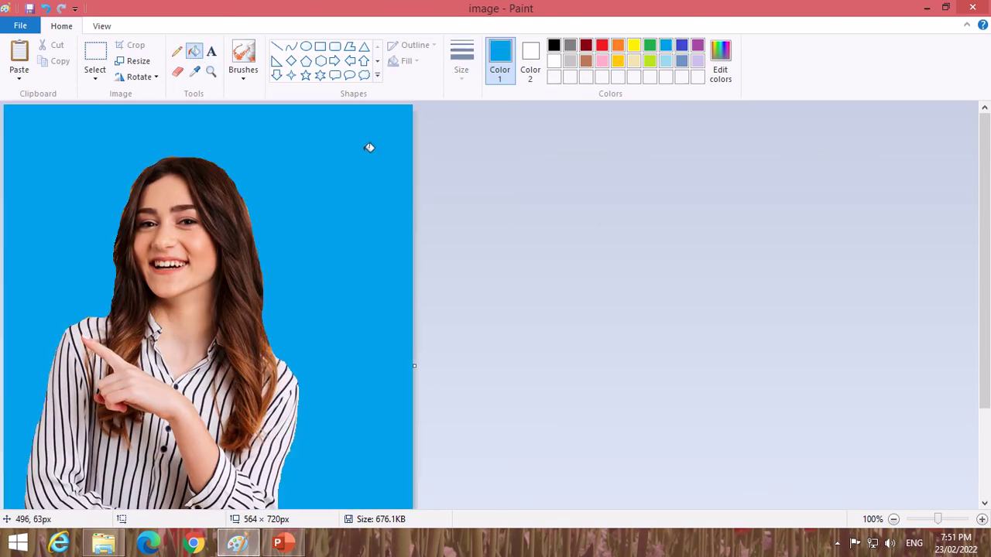
scroll(378, 193, down, 3)
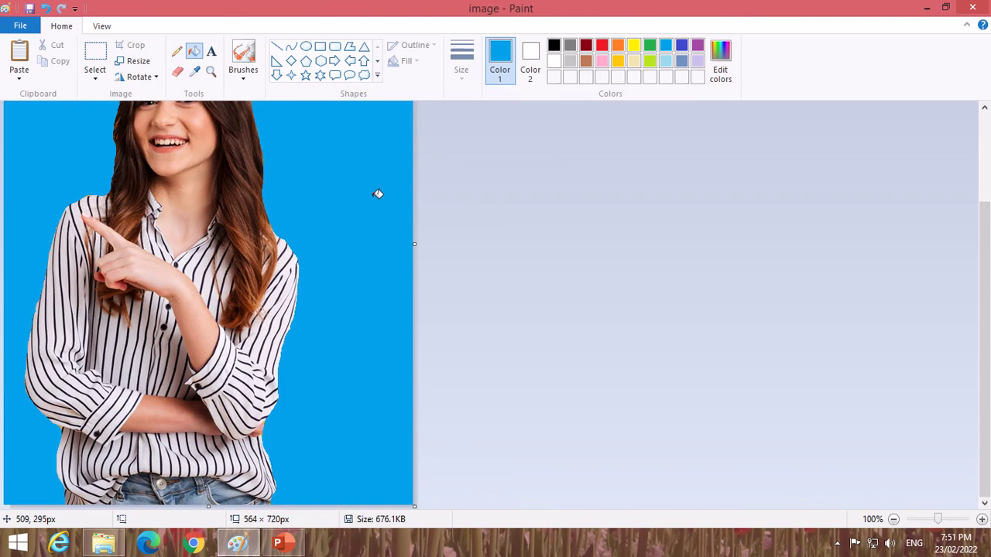
scroll(378, 193, up, 3)
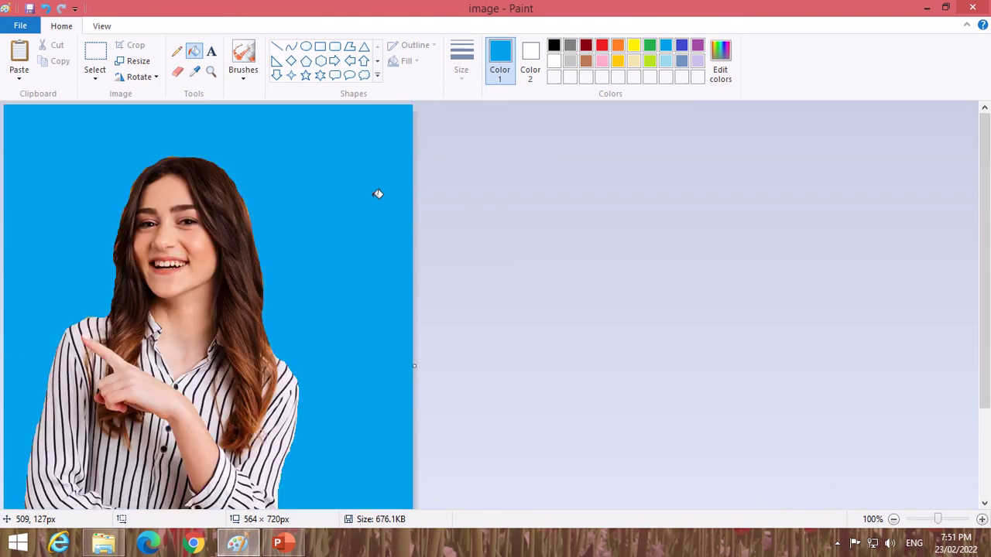
Try green and indigo as fill colours for the background around the woman
click(653, 51)
click(307, 168)
click(682, 45)
click(325, 163)
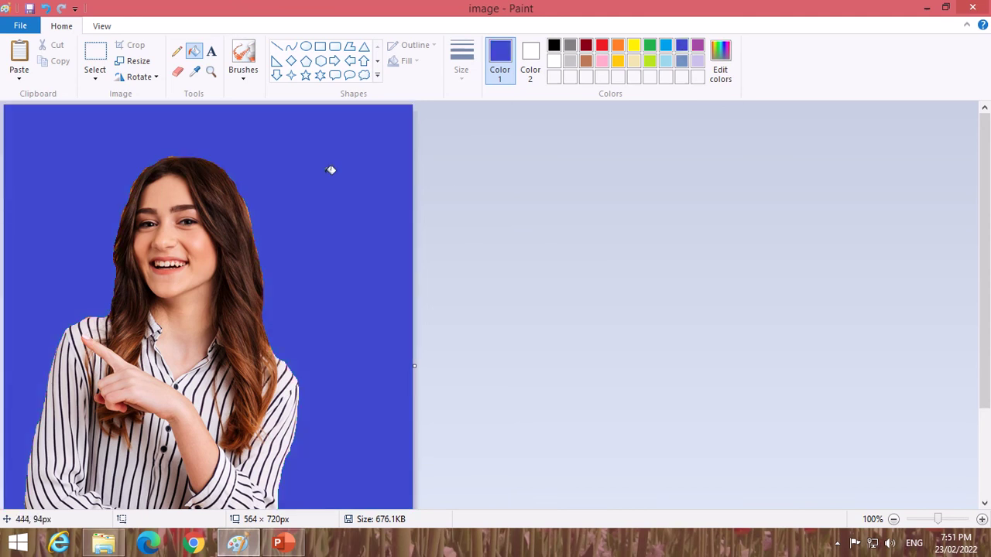
Change the background fill back to turquoise blue and check the whole photo
click(666, 46)
click(302, 212)
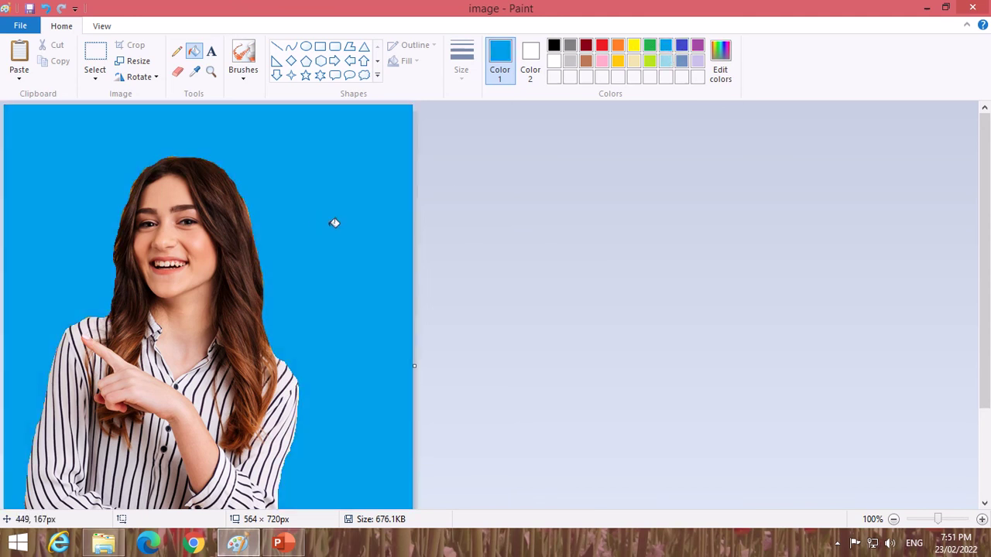
scroll(307, 257, down, 3)
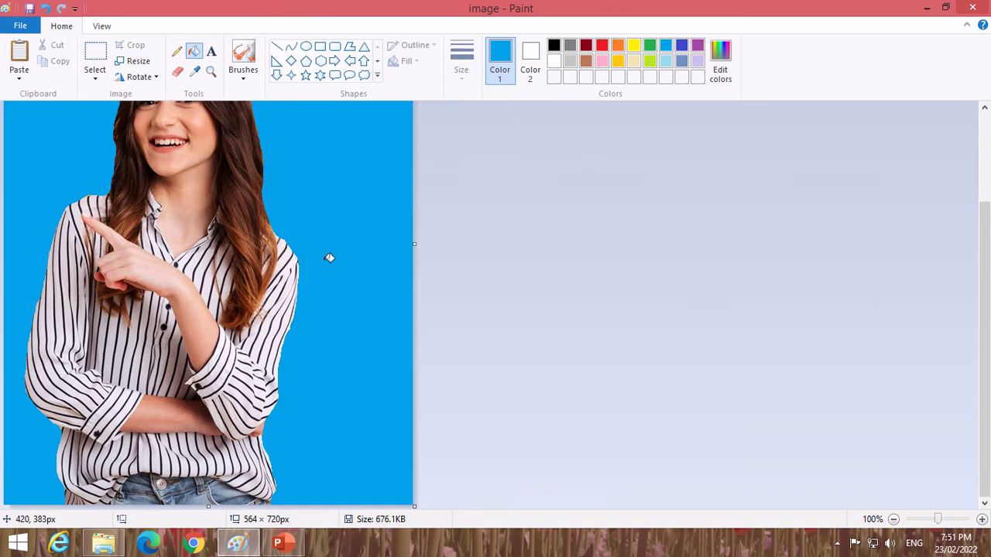
scroll(380, 269, up, 3)
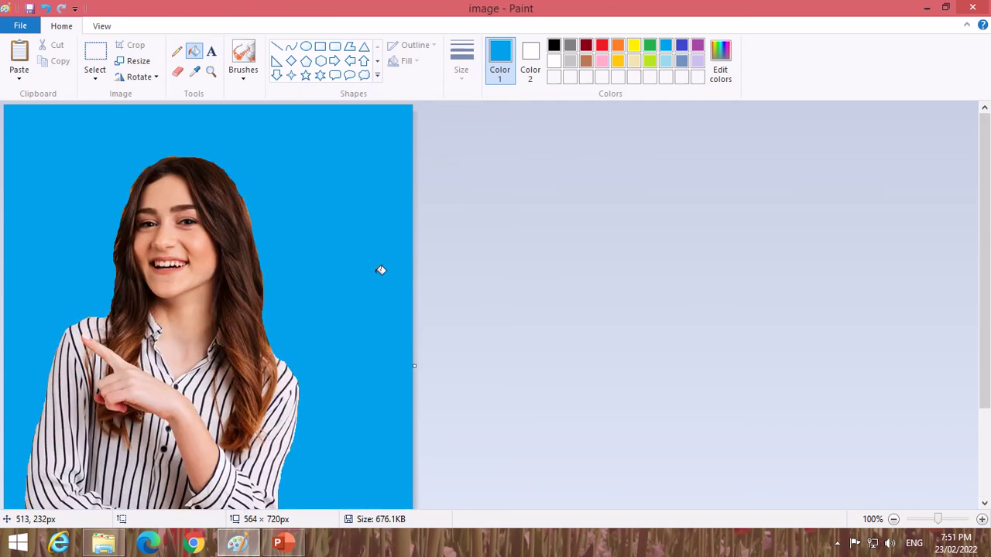
scroll(379, 269, down, 3)
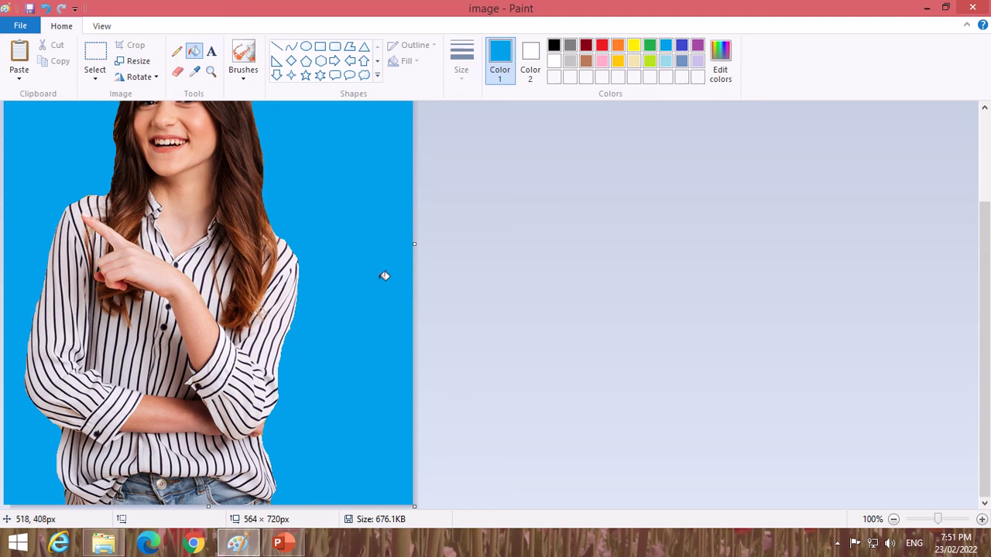
scroll(364, 281, up, 3)
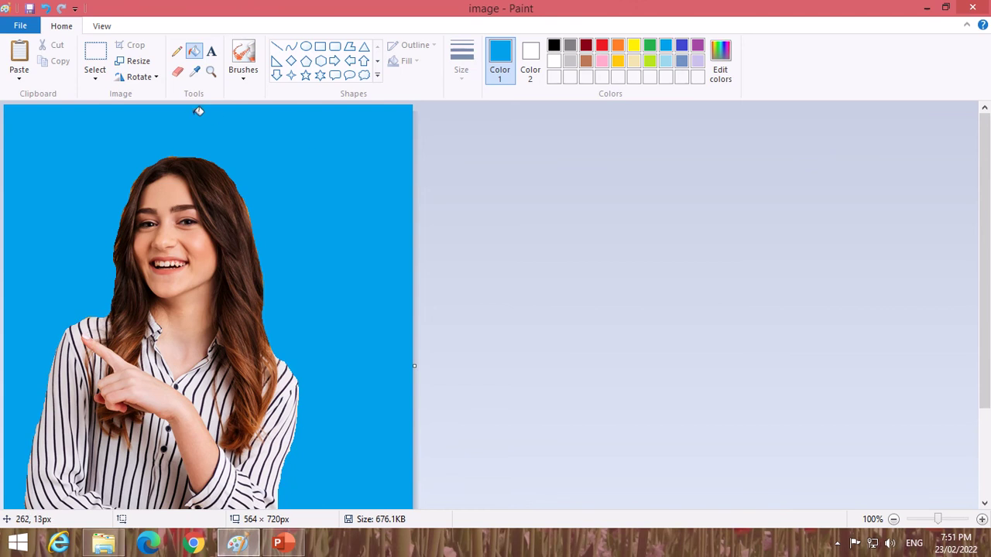